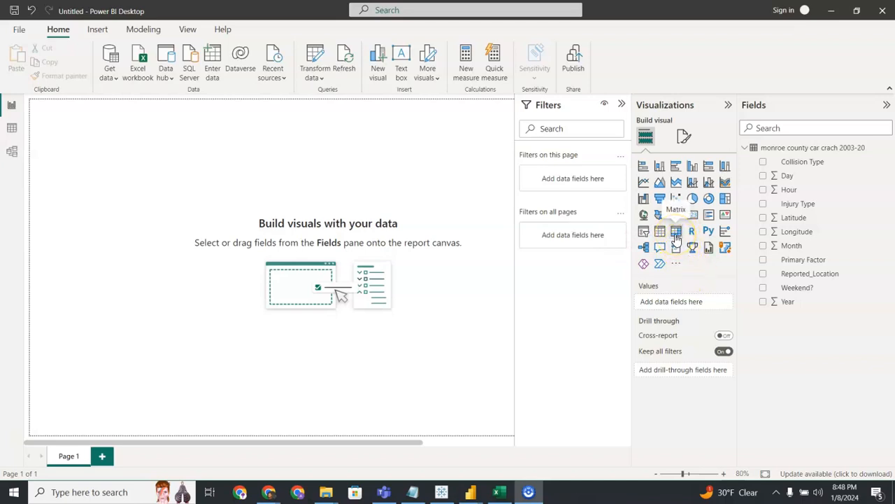
# Insert a matrix visual with Primary Factor as its rows and enlarge it to show more of the factor list.
pyautogui.click(676, 238)
pyautogui.moveTo(124, 182); pyautogui.dragTo(152, 224)
pyautogui.moveTo(820, 260); pyautogui.dragTo(703, 309)
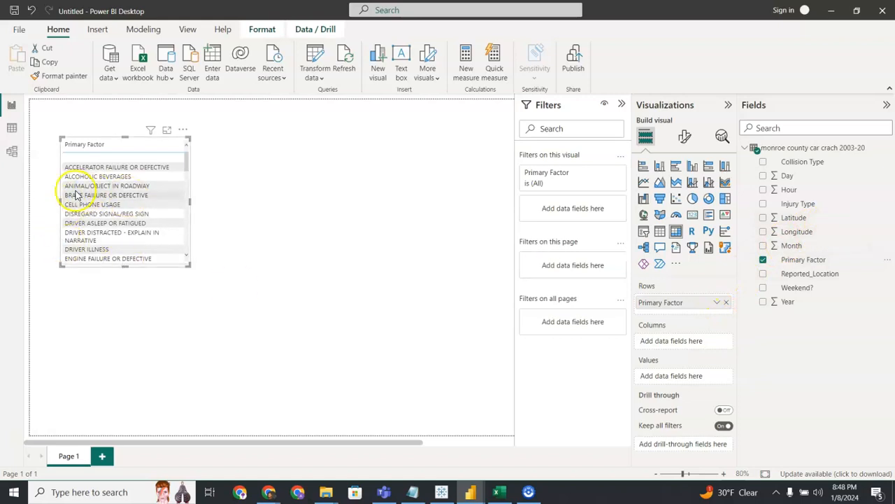
pyautogui.moveTo(187, 264); pyautogui.dragTo(221, 284)
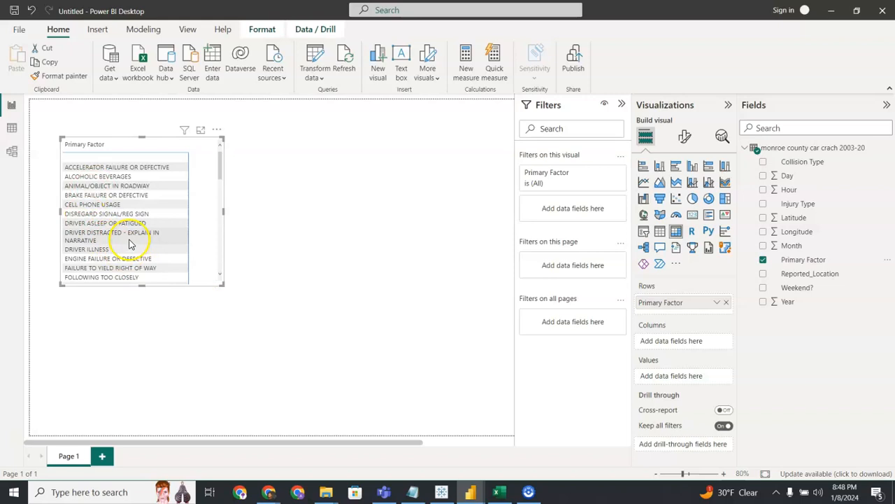
pyautogui.scroll(-1, 129, 244)
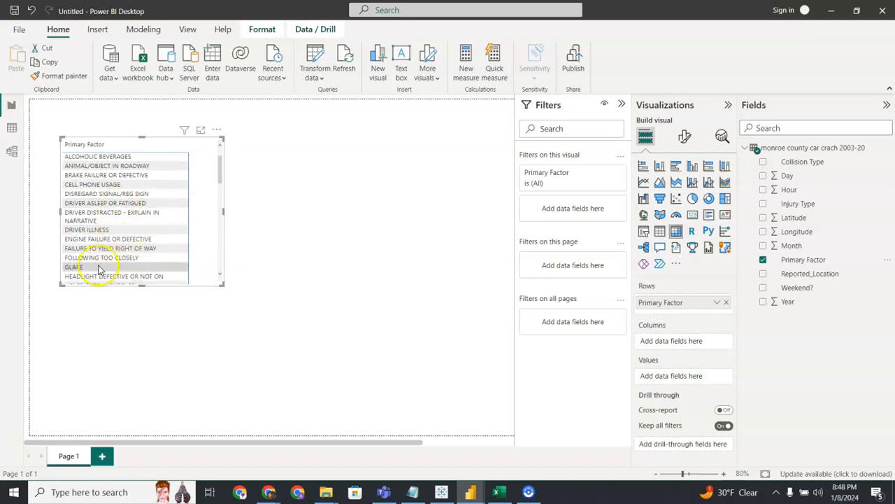
pyautogui.scroll(1, 101, 252)
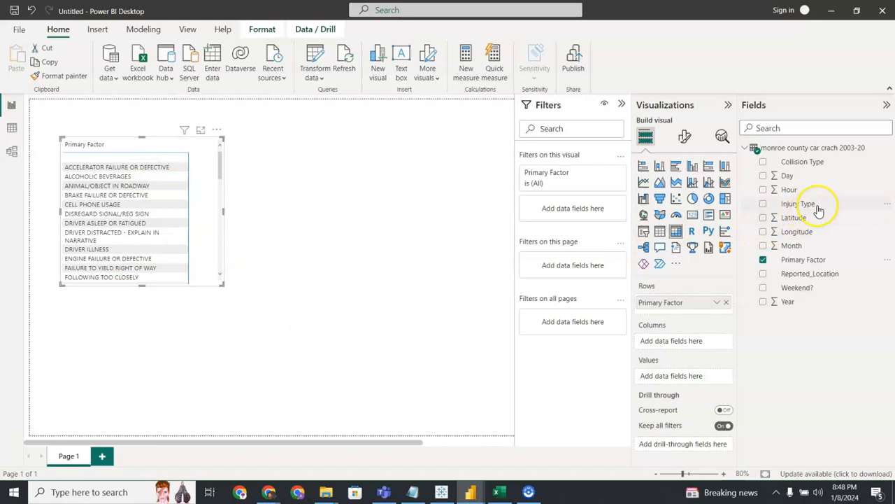
# Add Injury Type to the matrix values, summarize it as Count, and widen the matrix to fit both columns.
pyautogui.moveTo(817, 205); pyautogui.dragTo(697, 372)
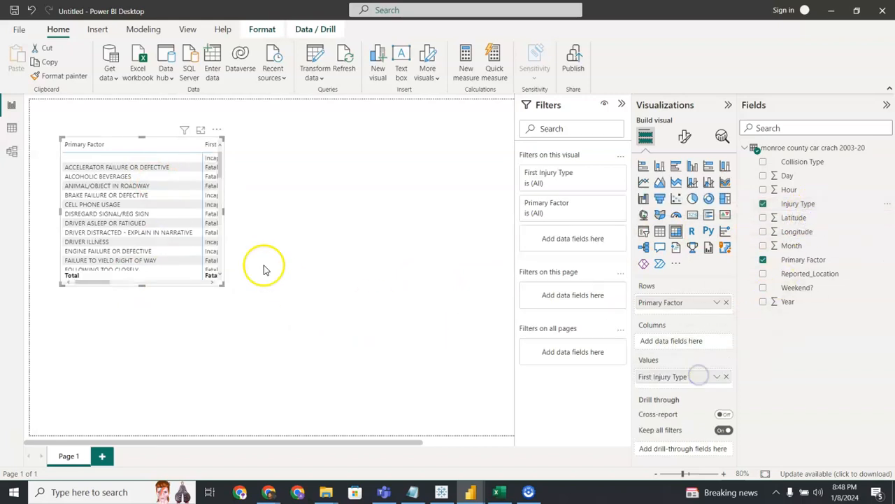
pyautogui.click(223, 290)
pyautogui.click(222, 285)
pyautogui.moveTo(224, 284); pyautogui.dragTo(295, 319)
pyautogui.click(716, 377)
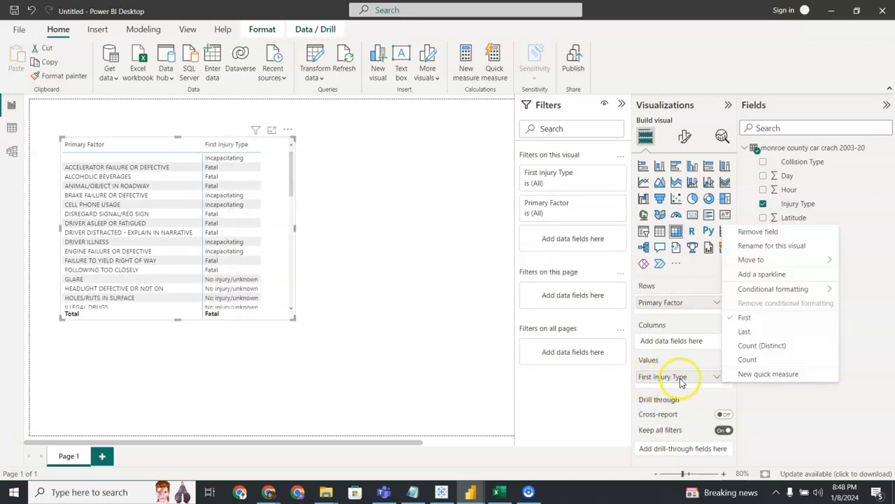
pyautogui.click(747, 359)
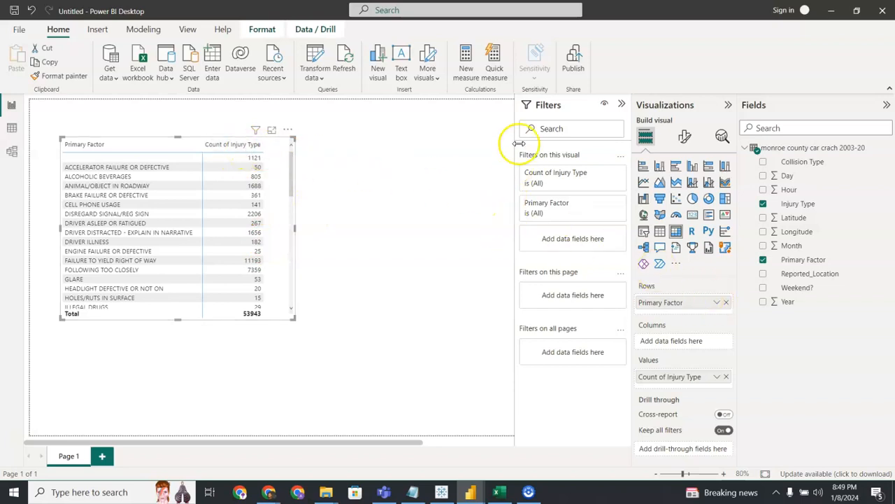
# Filter Primary Factor on this visual with Top N, showing the top 10 items by Count of Primary Factor.
pyautogui.click(603, 203)
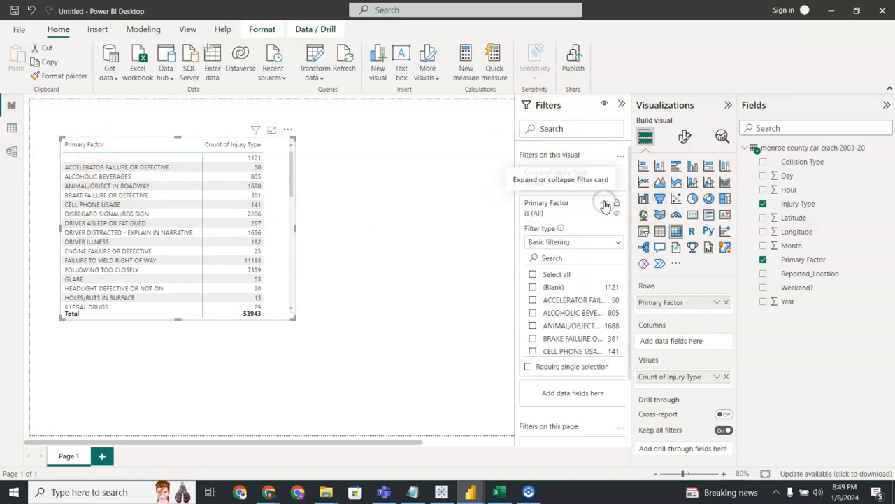
pyautogui.click(570, 245)
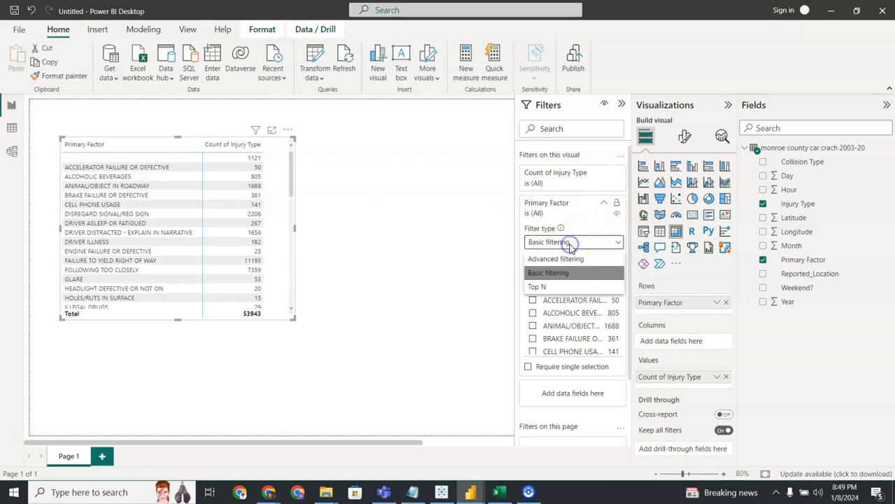
pyautogui.click(542, 287)
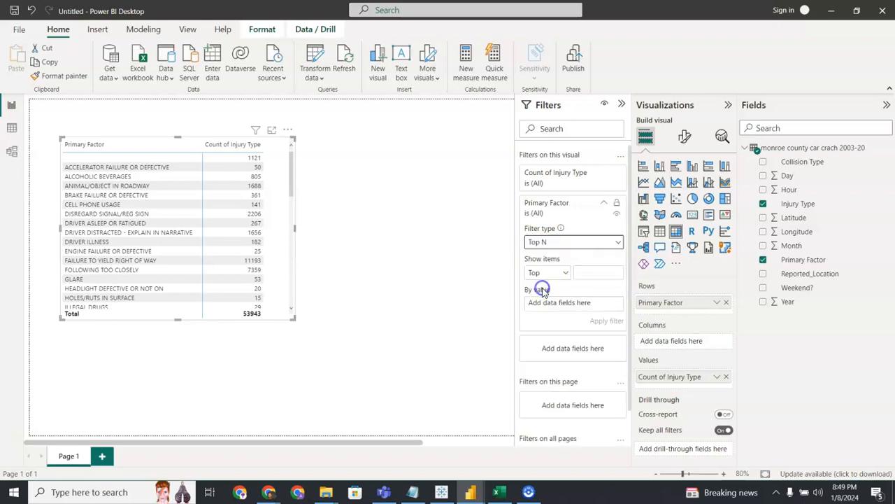
pyautogui.click(586, 273)
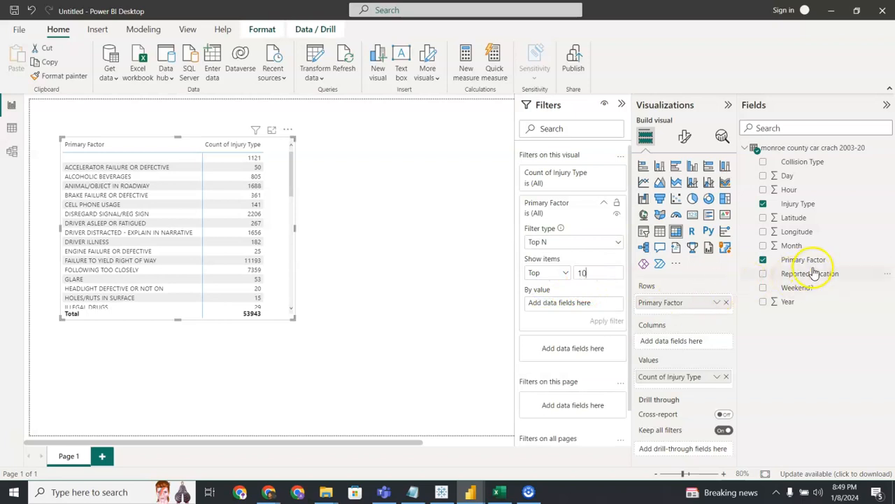
pyautogui.moveTo(824, 259); pyautogui.dragTo(582, 308)
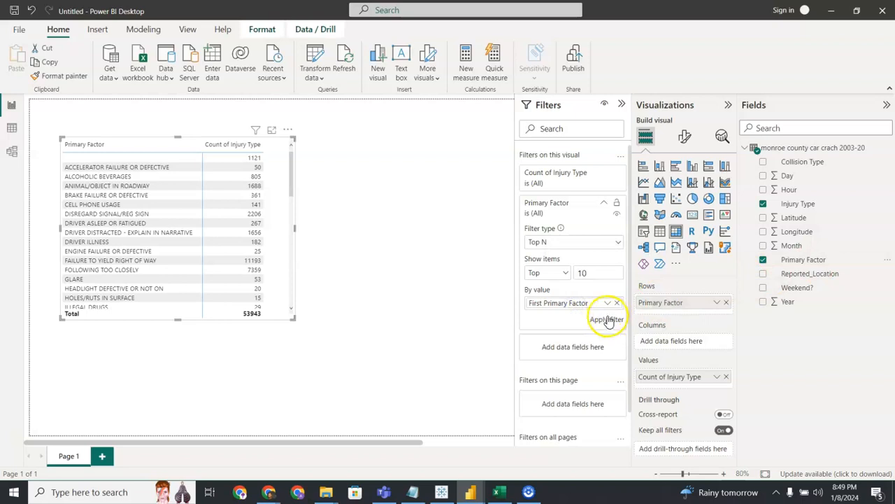
pyautogui.click(607, 302)
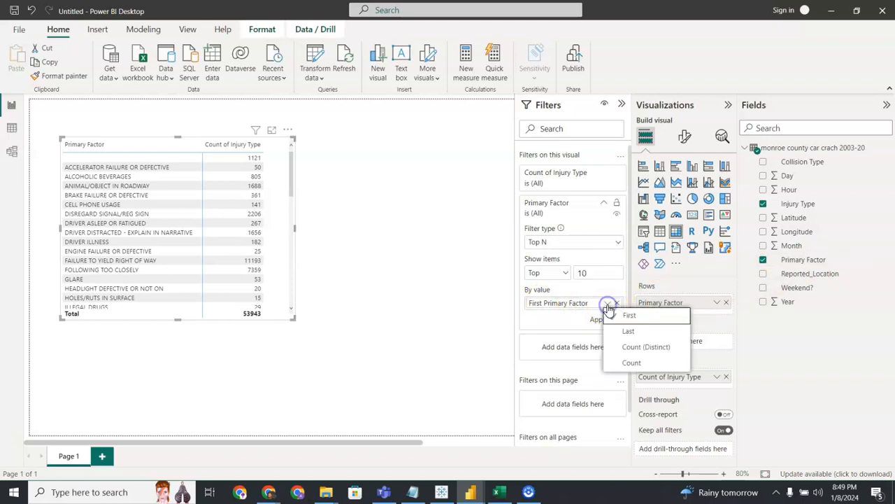
pyautogui.click(630, 362)
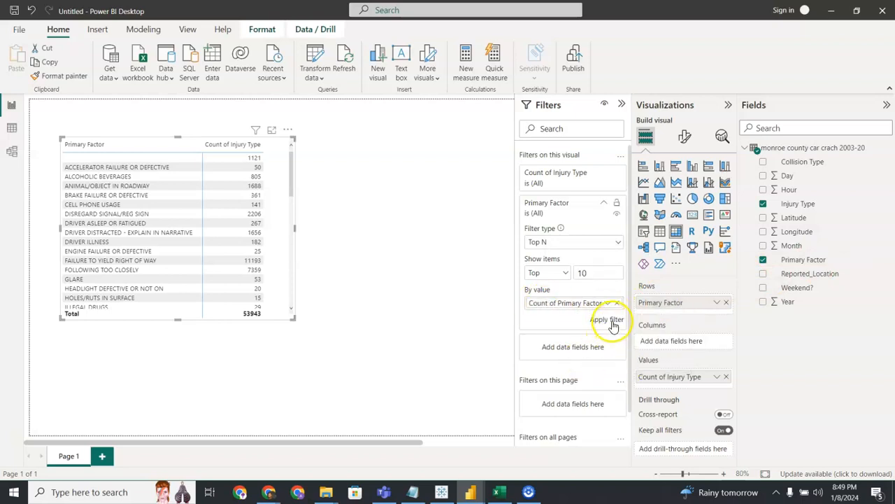
pyautogui.click(605, 319)
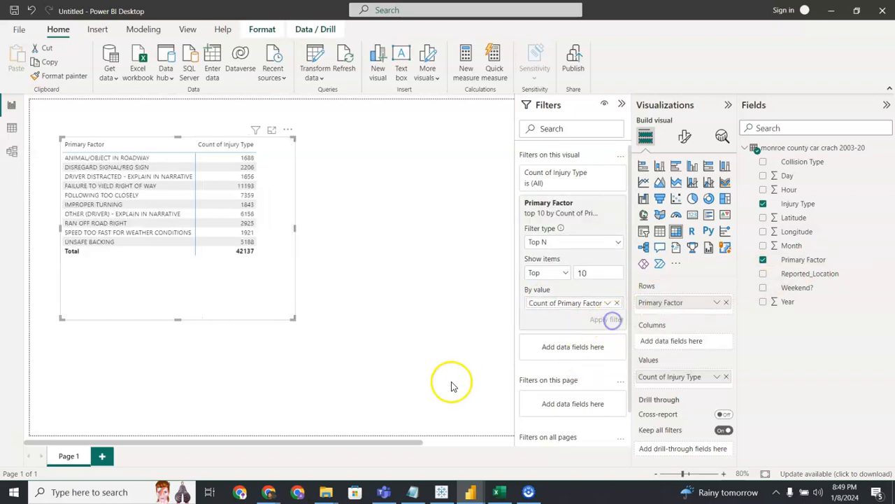
# Sort the matrix by Count of Injury Type in descending order and shrink it around its rows.
pyautogui.click(235, 145)
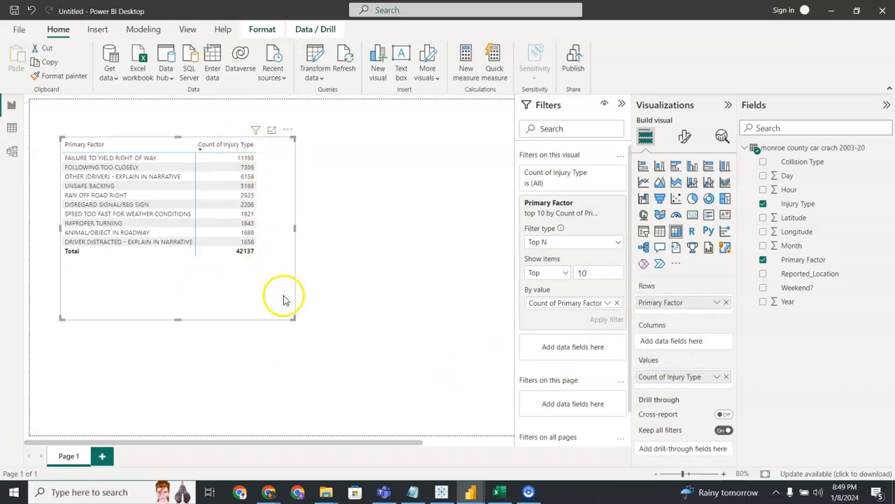
pyautogui.moveTo(294, 318); pyautogui.dragTo(276, 266)
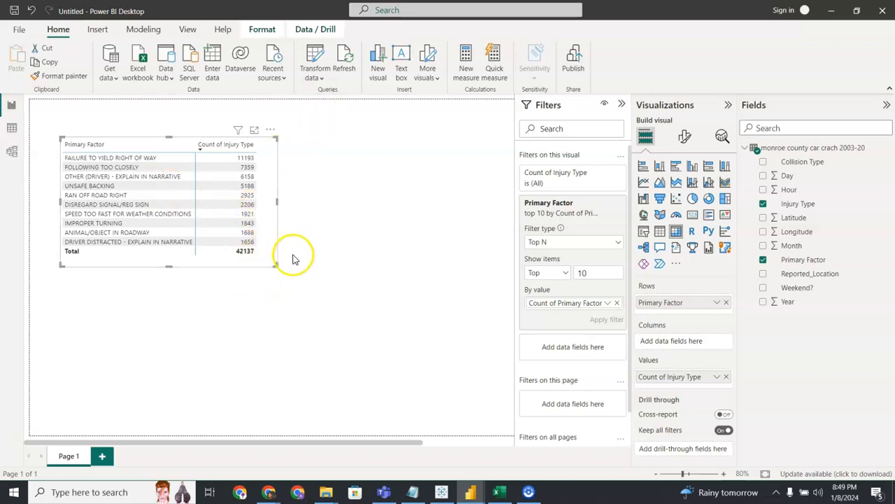
# Try the visual as a 100% stacked and an enlarged clustered column chart, and change it back to a matrix.
pyautogui.click(727, 168)
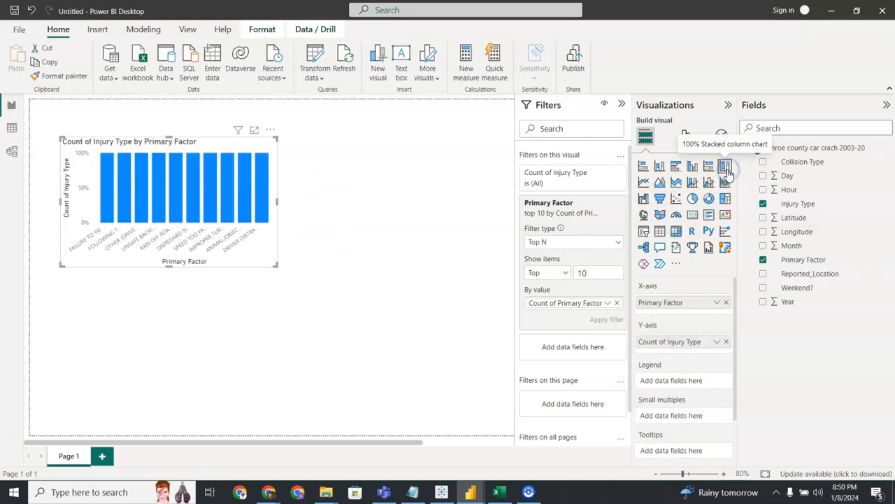
pyautogui.click(692, 168)
pyautogui.moveTo(277, 265); pyautogui.dragTo(509, 295)
pyautogui.moveTo(424, 293); pyautogui.dragTo(409, 275)
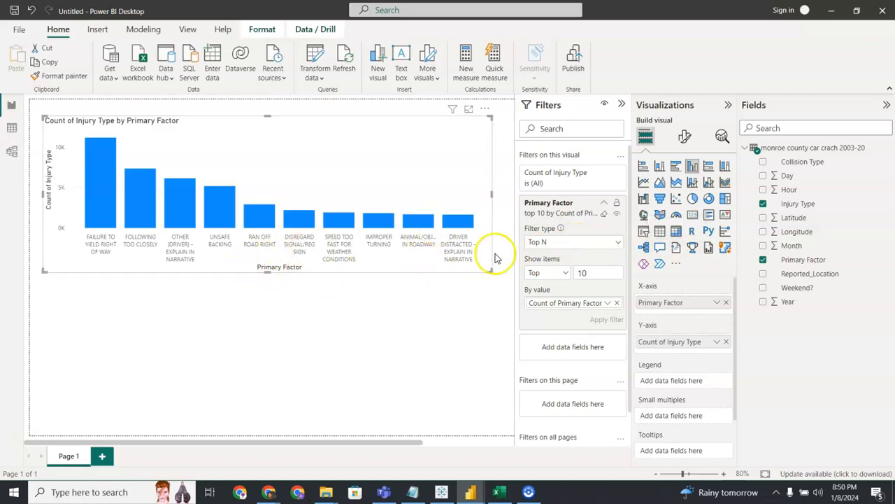
pyautogui.click(676, 233)
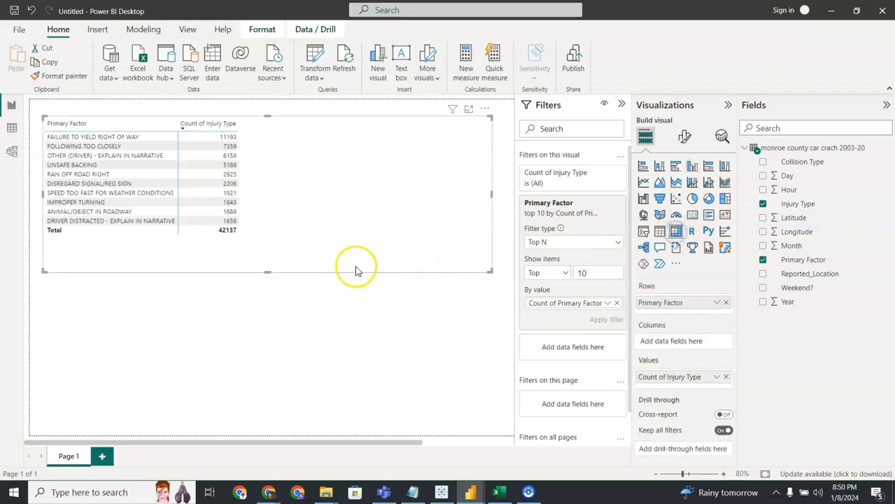
# Try the dark and Bloom report themes, and apply the cream-background theme with brown and earthy colours.
pyautogui.click(189, 30)
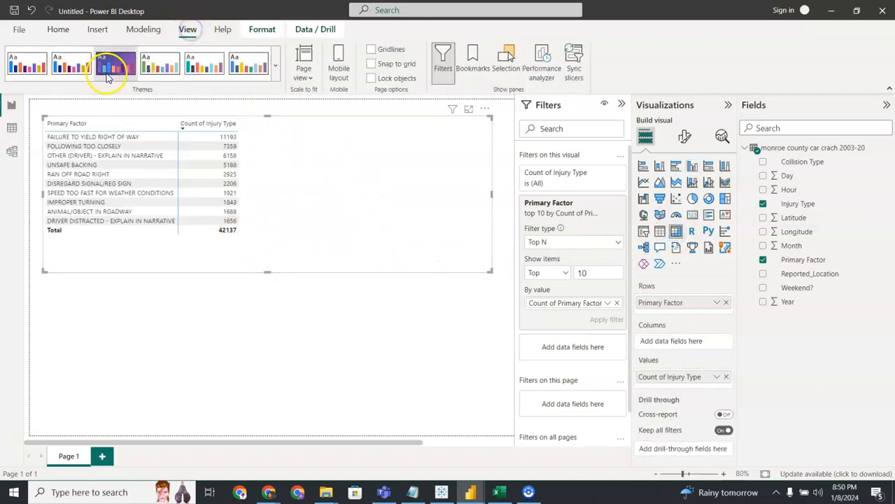
pyautogui.click(274, 81)
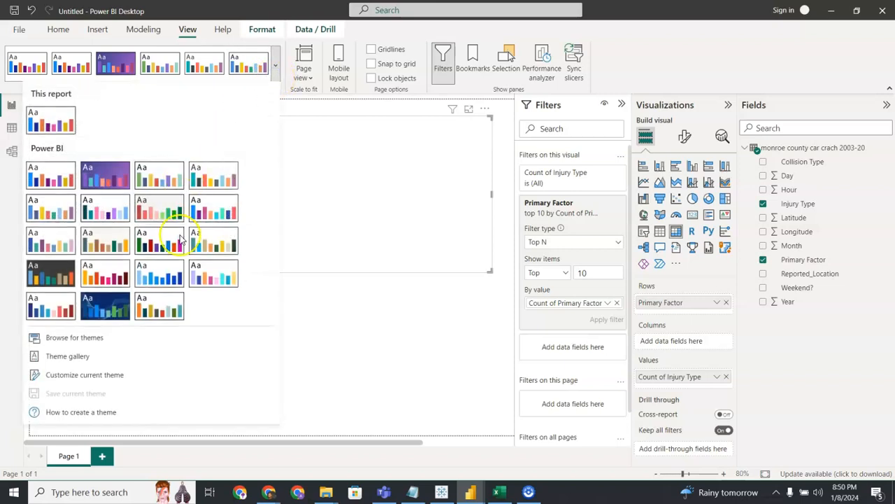
pyautogui.click(53, 271)
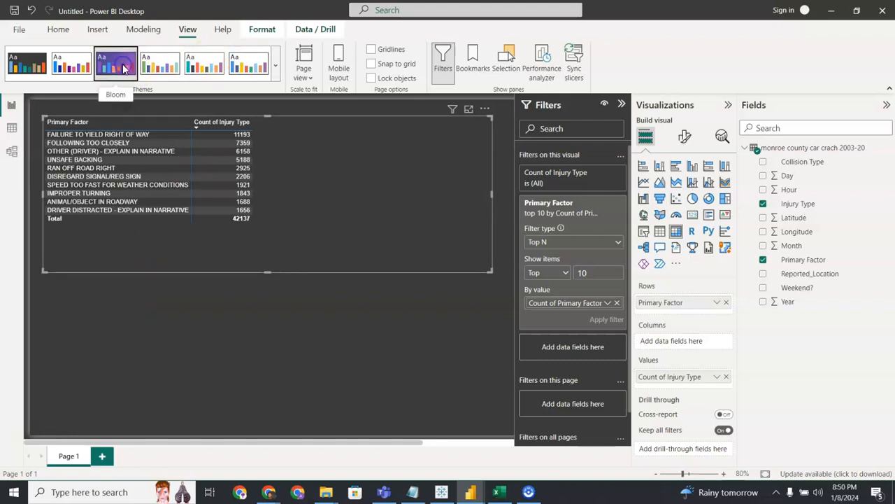
pyautogui.click(124, 68)
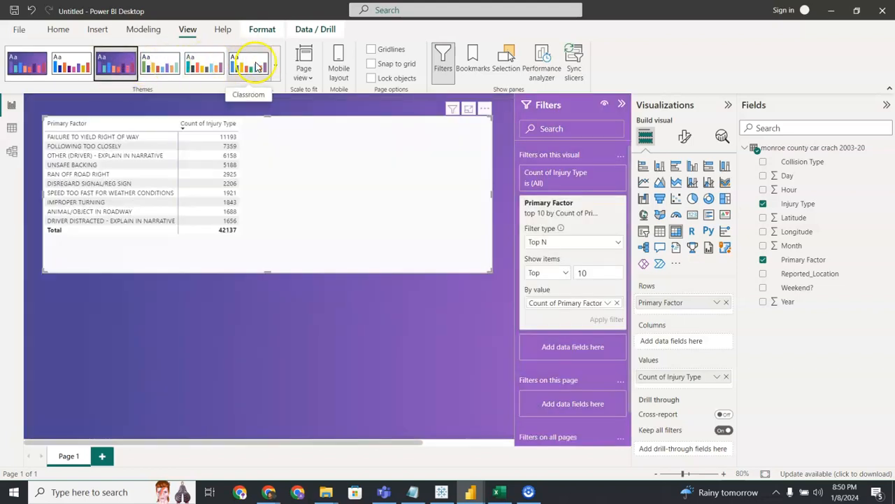
pyautogui.click(276, 65)
pyautogui.click(160, 257)
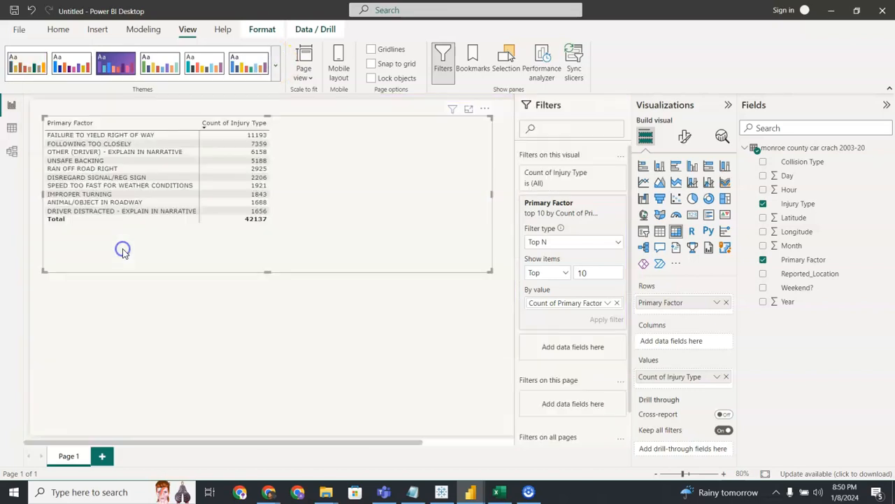
# Shrink the Primary Factor matrix to fit its content, move it slightly down the page, and deselect it.
pyautogui.moveTo(490, 271); pyautogui.dragTo(279, 237)
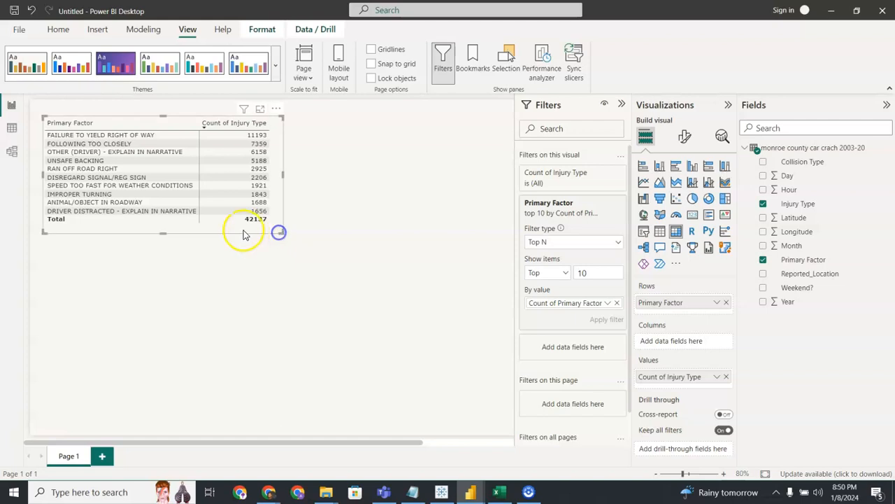
pyautogui.moveTo(192, 231); pyautogui.dragTo(188, 247)
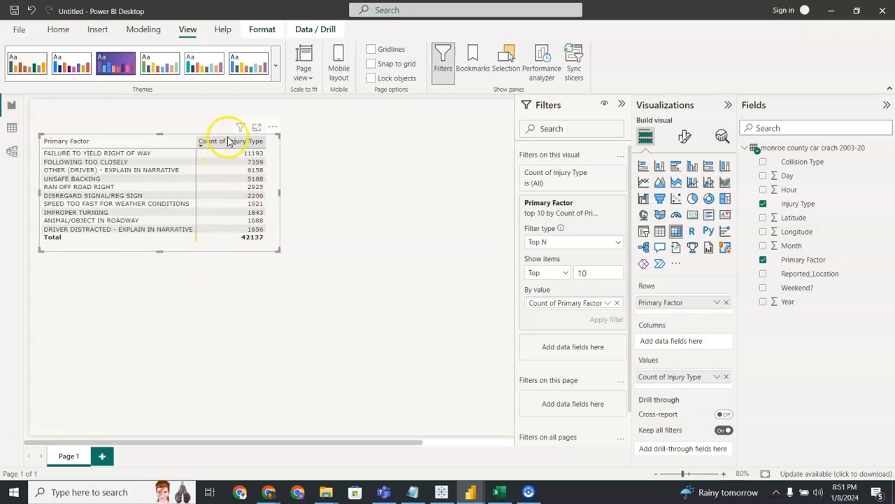
pyautogui.click(160, 302)
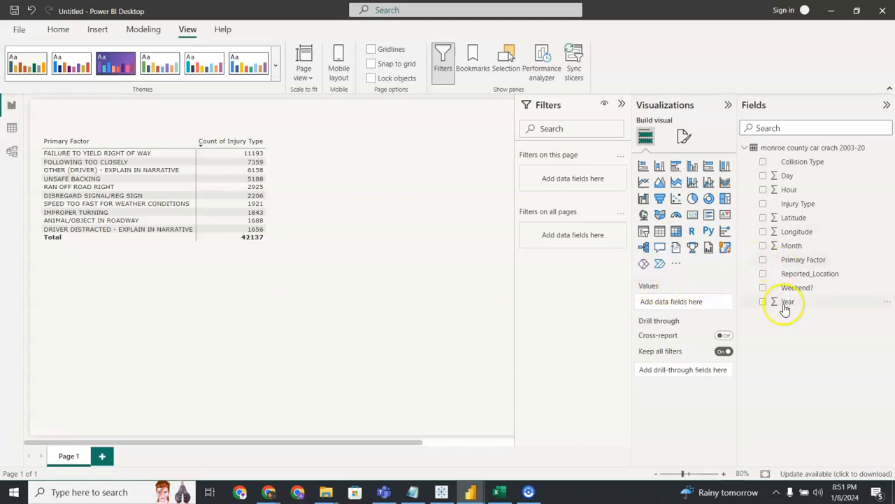
# Insert a second matrix visual below the Primary Factor matrix with Month as its rows.
pyautogui.click(279, 308)
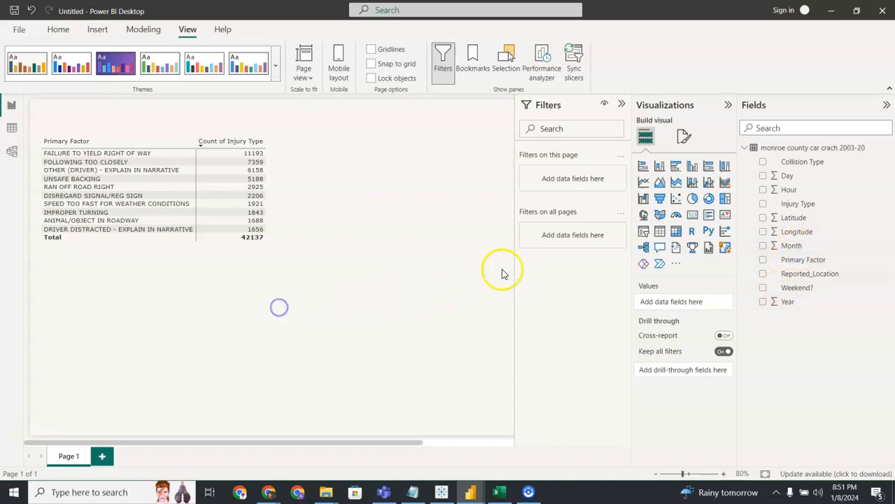
pyautogui.click(677, 233)
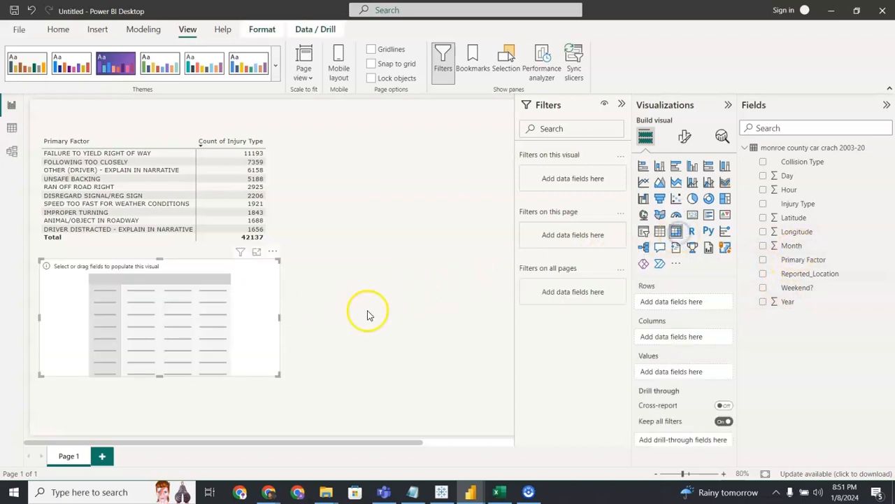
pyautogui.moveTo(803, 250); pyautogui.dragTo(694, 305)
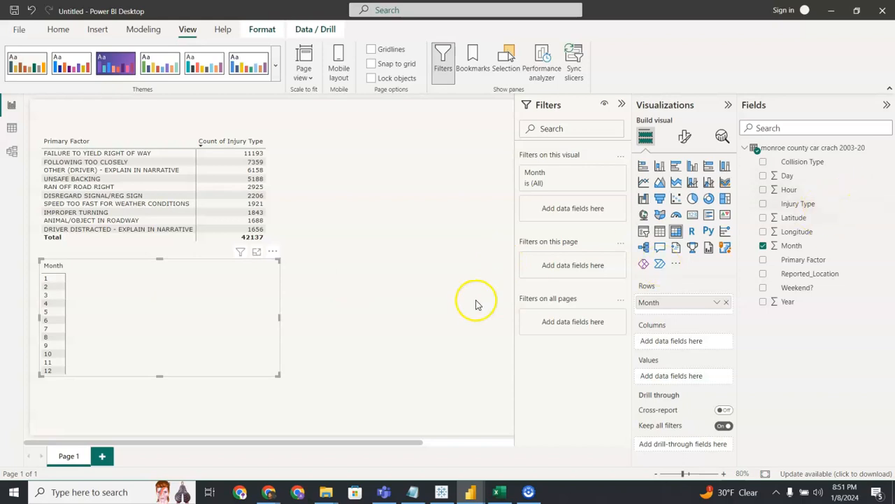
# Add Injury Type as a Count value to the Month matrix and sort it by that count in descending order.
pyautogui.click(830, 205)
pyautogui.moveTo(830, 205); pyautogui.dragTo(702, 377)
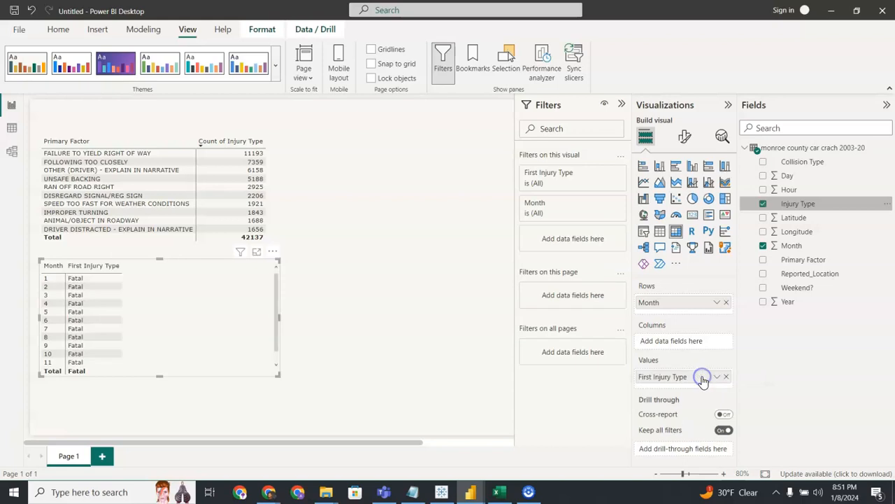
pyautogui.click(718, 377)
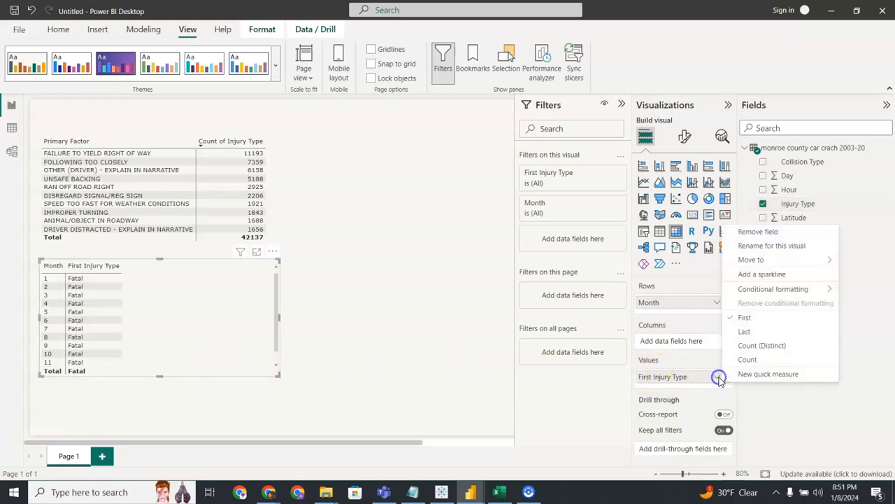
pyautogui.click(762, 360)
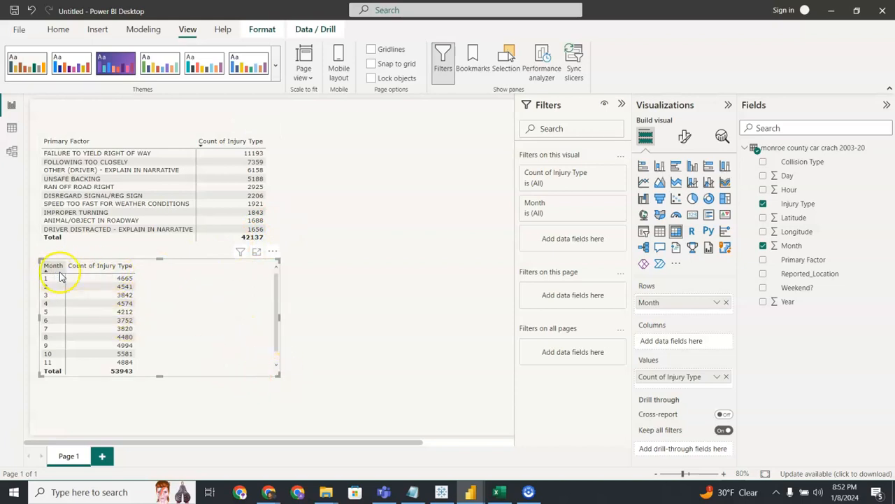
pyautogui.click(119, 269)
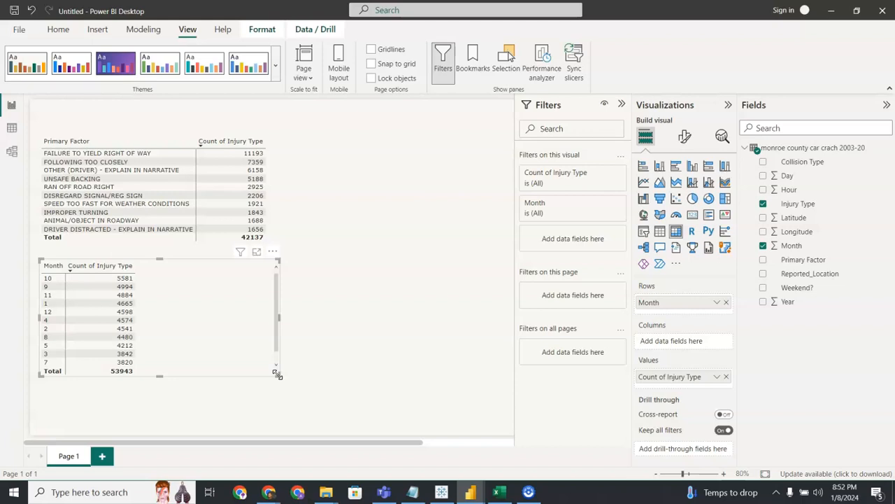
# Convert the Month matrix to a clustered column chart and enlarge it across the page below the Primary Factor matrix.
pyautogui.moveTo(277, 376); pyautogui.dragTo(166, 374)
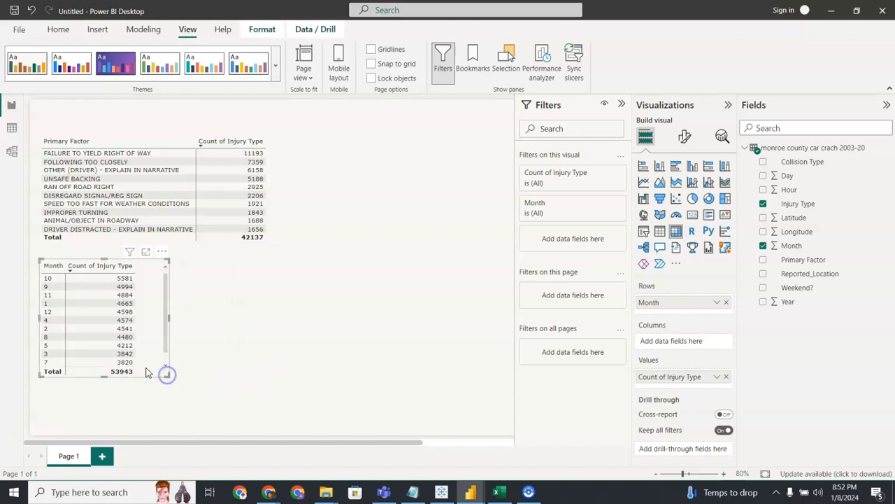
pyautogui.click(694, 170)
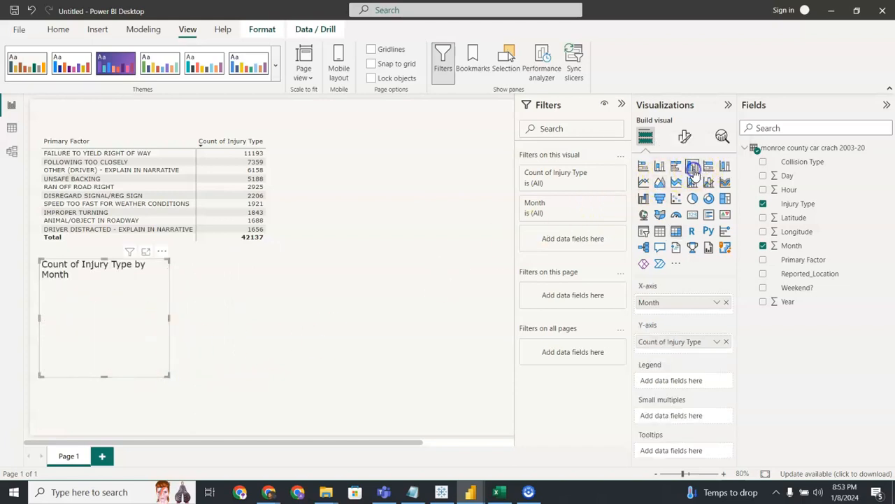
pyautogui.moveTo(168, 379); pyautogui.dragTo(422, 401)
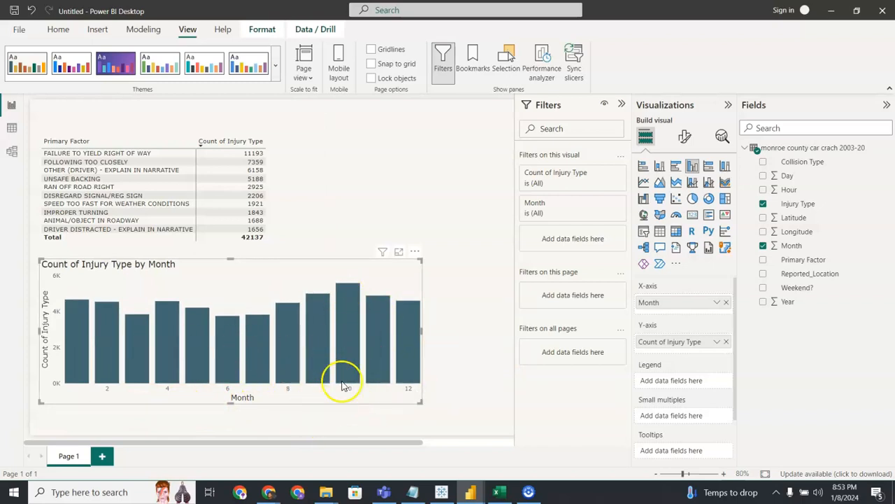
pyautogui.moveTo(420, 405); pyautogui.dragTo(488, 406)
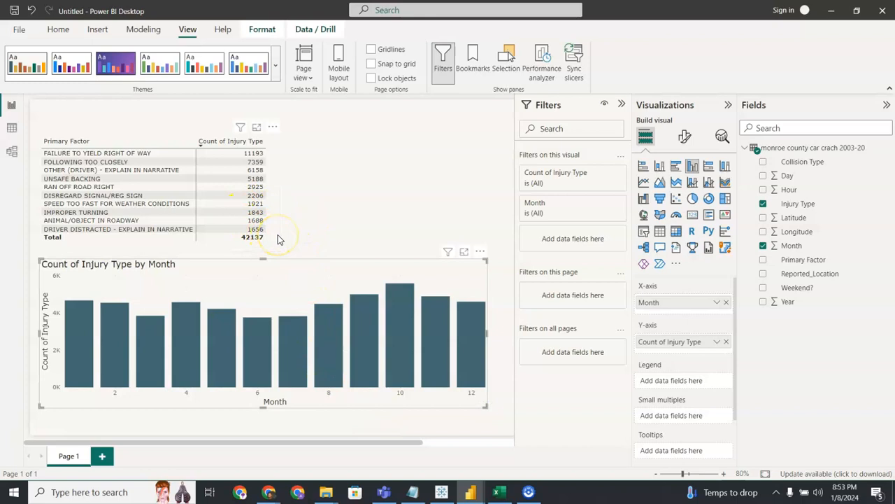
pyautogui.click(332, 233)
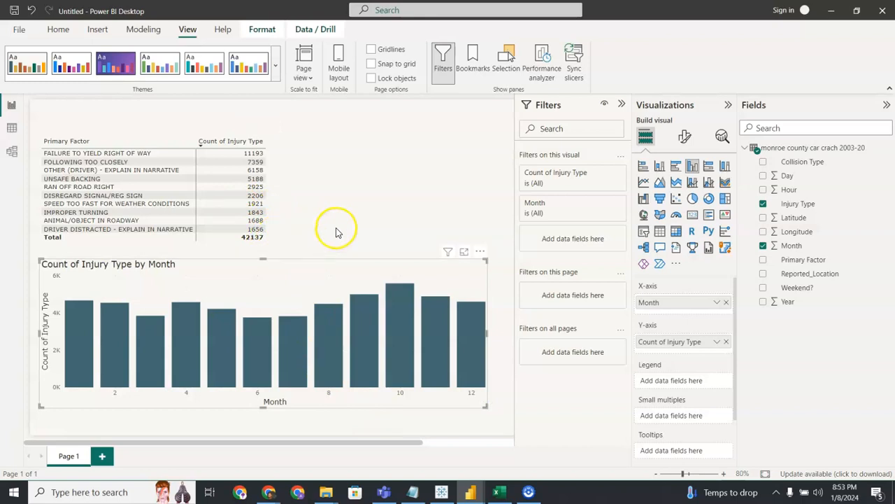
# Insert a pie chart beside the Primary Factor matrix with Weekend? as legend and Count of Injury Type as values.
pyautogui.click(693, 198)
pyautogui.moveTo(465, 227); pyautogui.dragTo(292, 226)
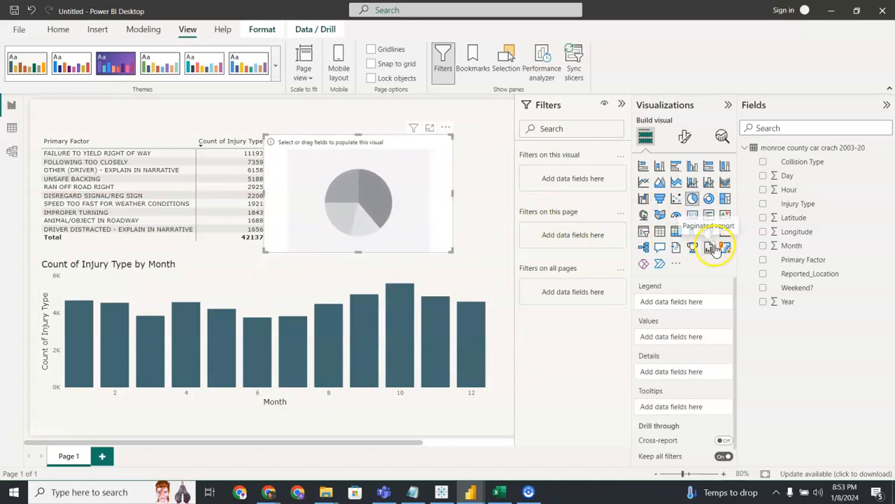
pyautogui.moveTo(801, 295); pyautogui.dragTo(683, 308)
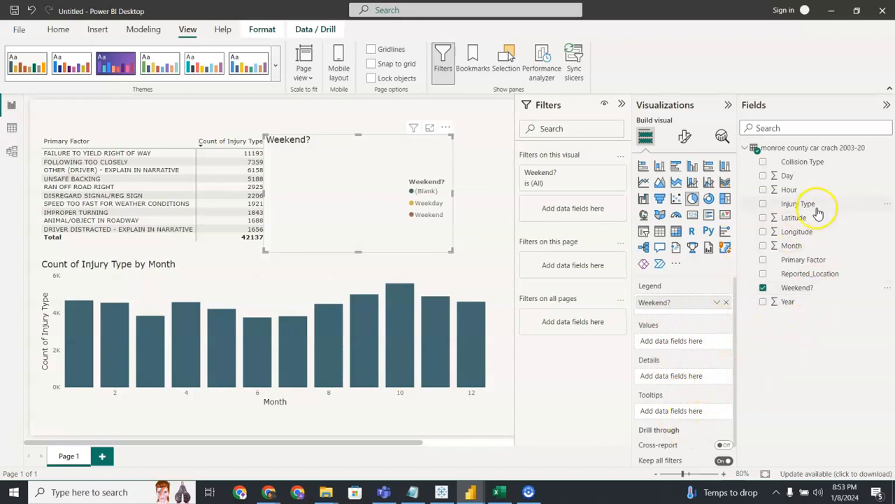
pyautogui.moveTo(814, 210); pyautogui.dragTo(694, 345)
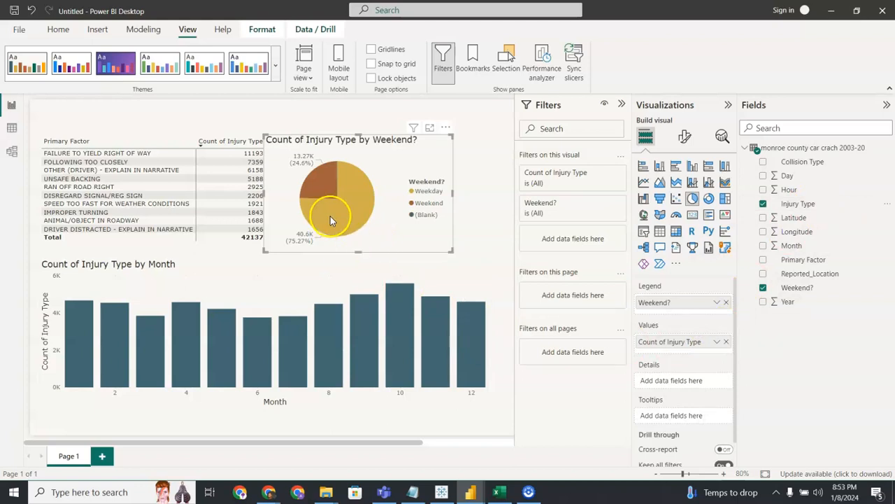
pyautogui.moveTo(331, 219)
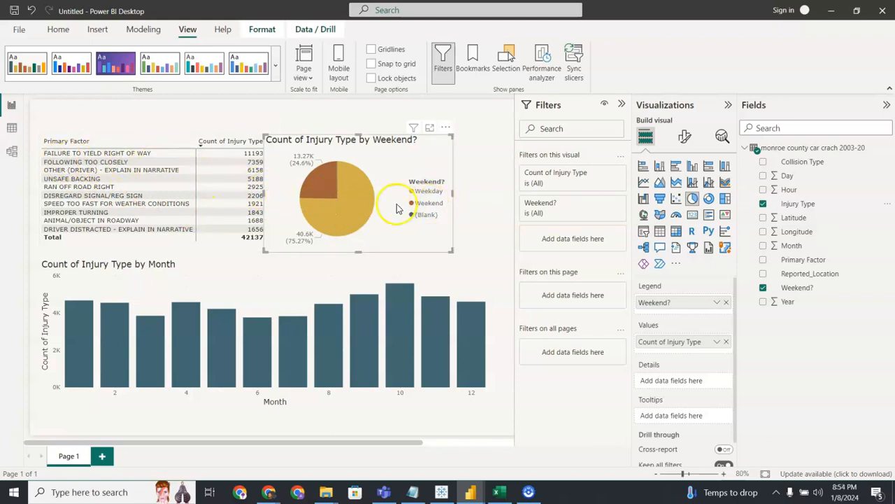
pyautogui.moveTo(325, 190)
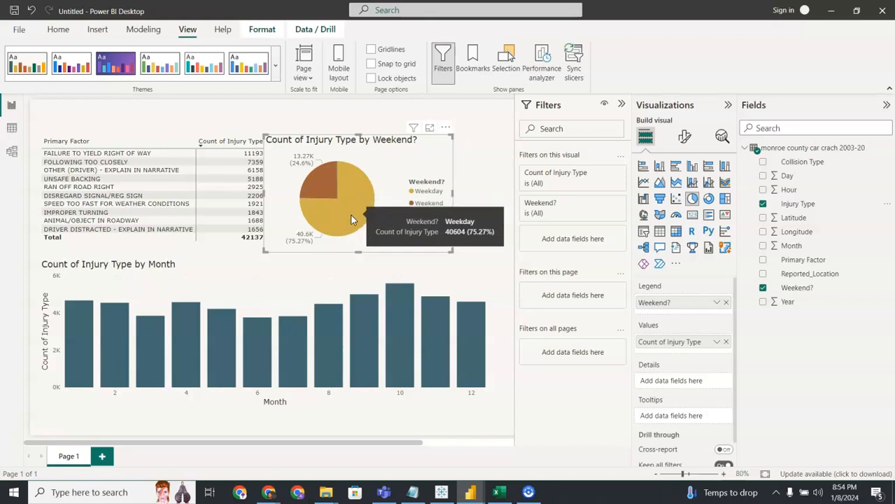
pyautogui.click(344, 207)
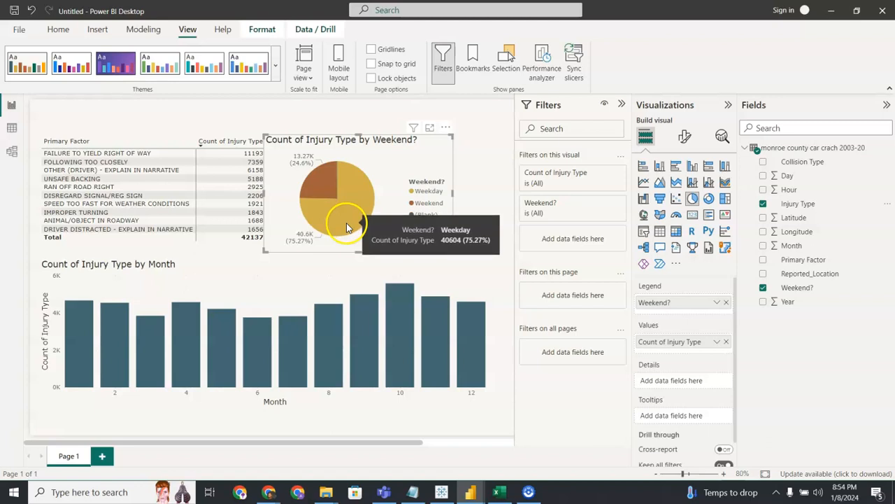
# Collapse the Filters and Visualizations panes and refit the Primary Factor matrix beside the pie chart without overlap.
pyautogui.click(246, 246)
pyautogui.moveTo(282, 199); pyautogui.dragTo(250, 193)
pyautogui.click(266, 195)
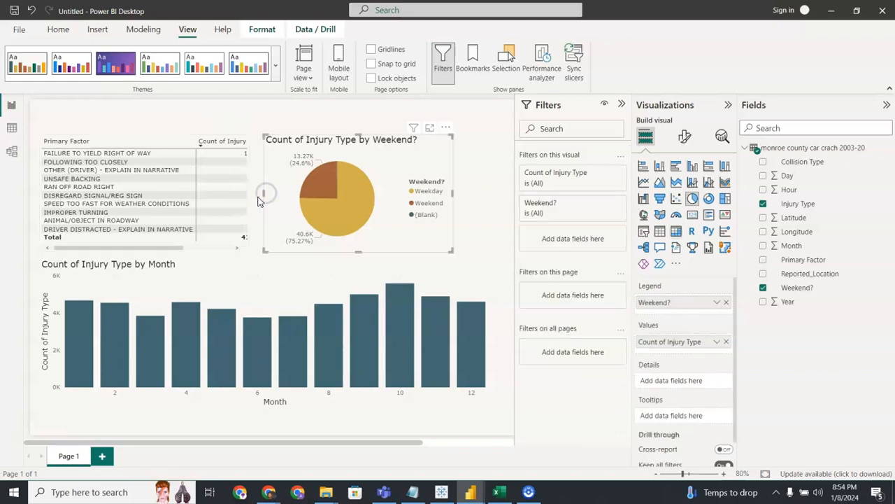
pyautogui.click(621, 104)
pyautogui.click(729, 105)
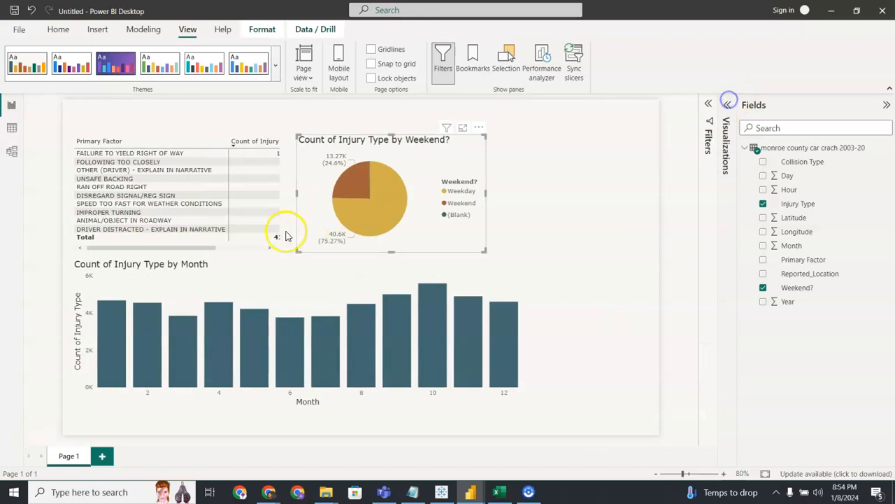
pyautogui.click(283, 214)
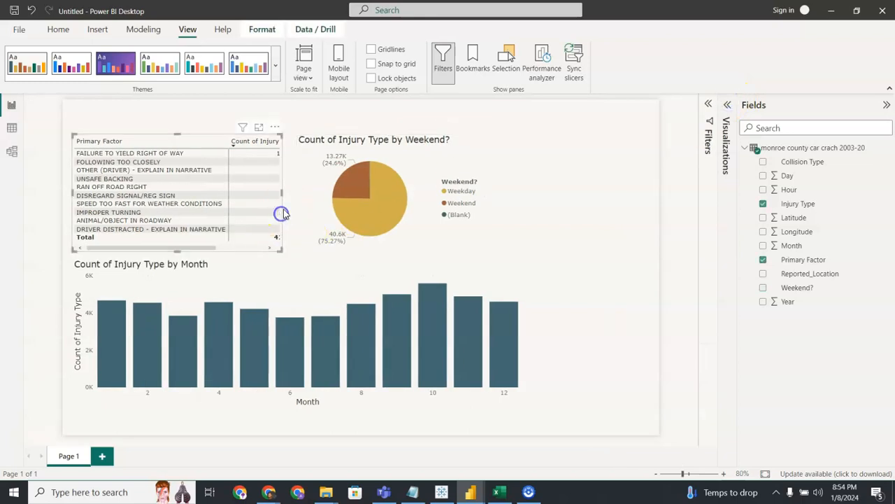
pyautogui.moveTo(282, 192); pyautogui.dragTo(296, 187)
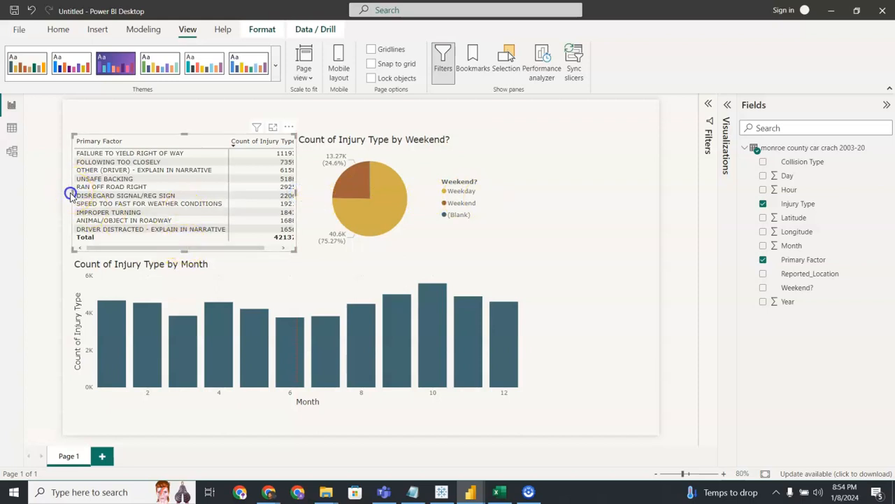
# Extend the monthly column chart to the page's left edge and deselect it.
pyautogui.click(89, 301)
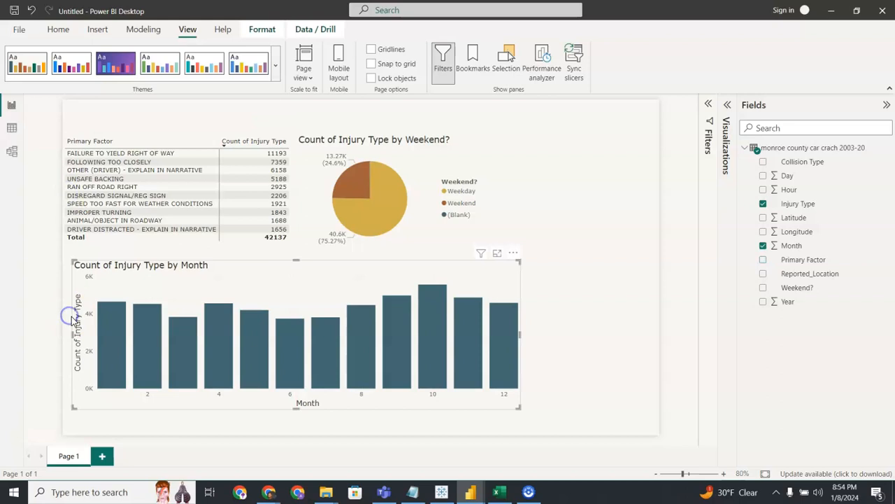
pyautogui.moveTo(73, 335); pyautogui.dragTo(63, 335)
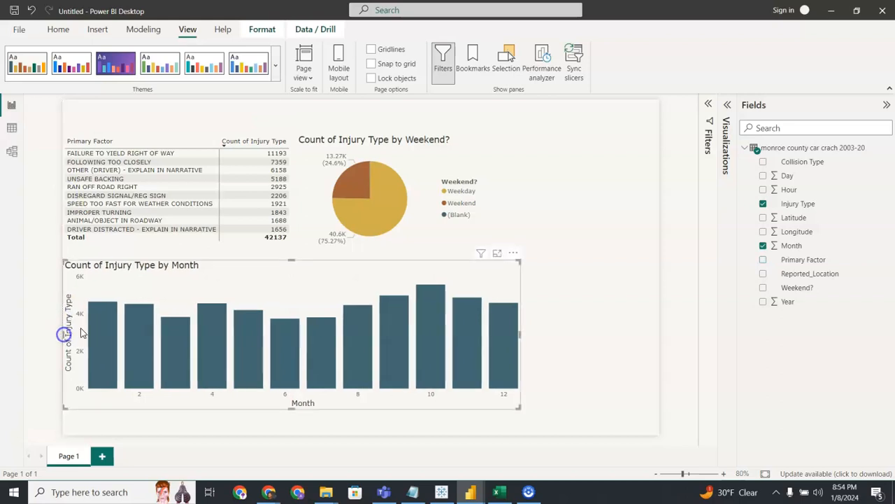
pyautogui.click(566, 212)
# Insert an empty matrix beside the pie chart and widen the monthly column chart to the right beneath it.
pyautogui.click(727, 118)
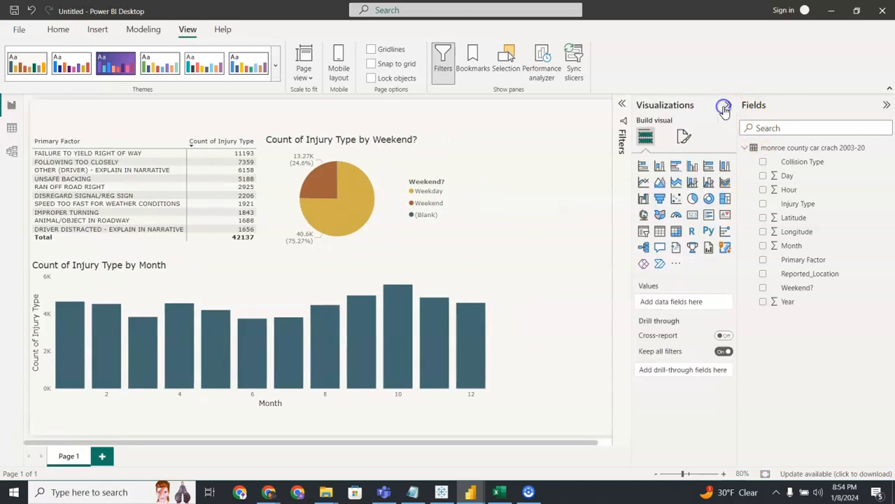
pyautogui.click(676, 231)
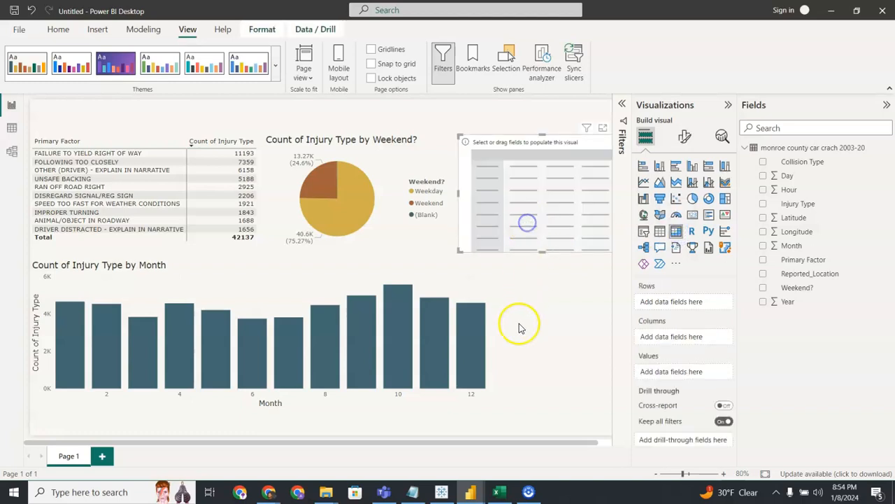
pyautogui.click(492, 359)
pyautogui.click(486, 361)
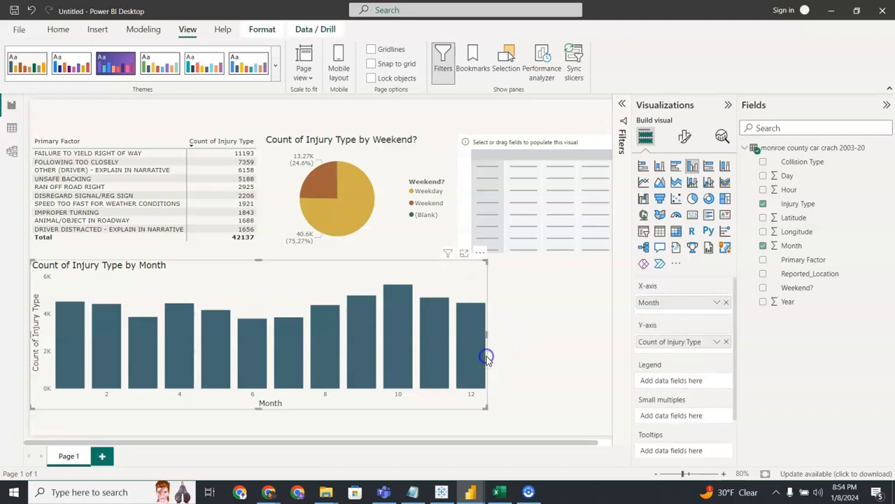
pyautogui.moveTo(488, 336); pyautogui.dragTo(609, 333)
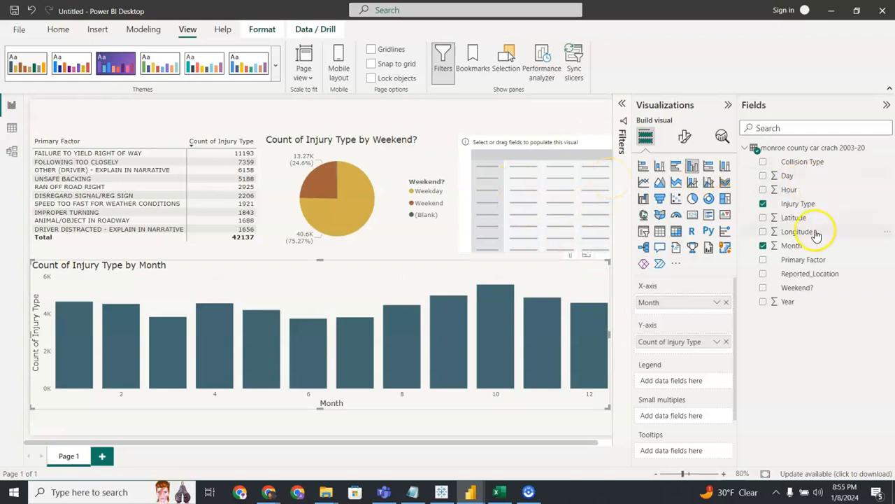
# Add Injury Type to the new matrix as rows and as a Count value, sorted by that count in descending order.
pyautogui.click(816, 205)
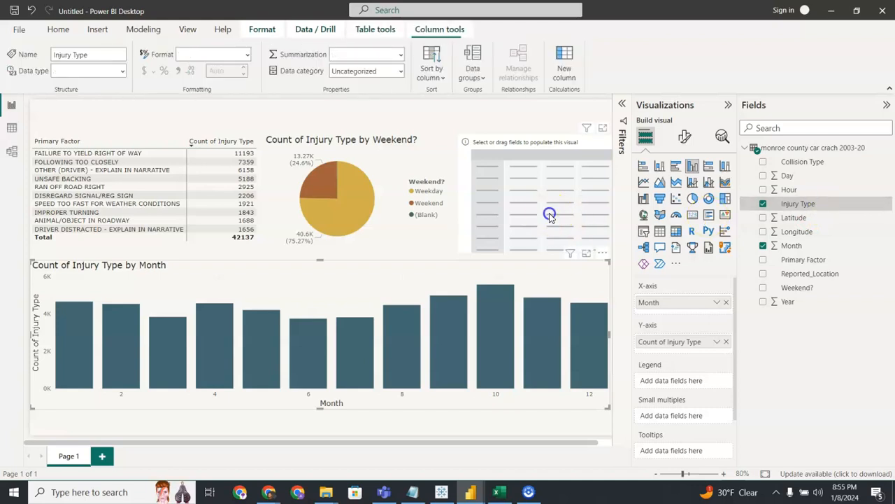
pyautogui.moveTo(801, 204); pyautogui.dragTo(705, 302)
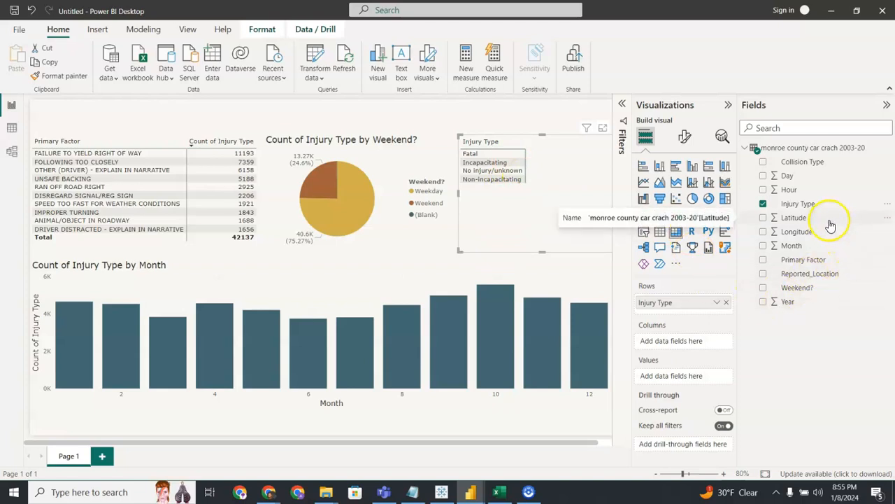
pyautogui.moveTo(830, 204); pyautogui.dragTo(702, 376)
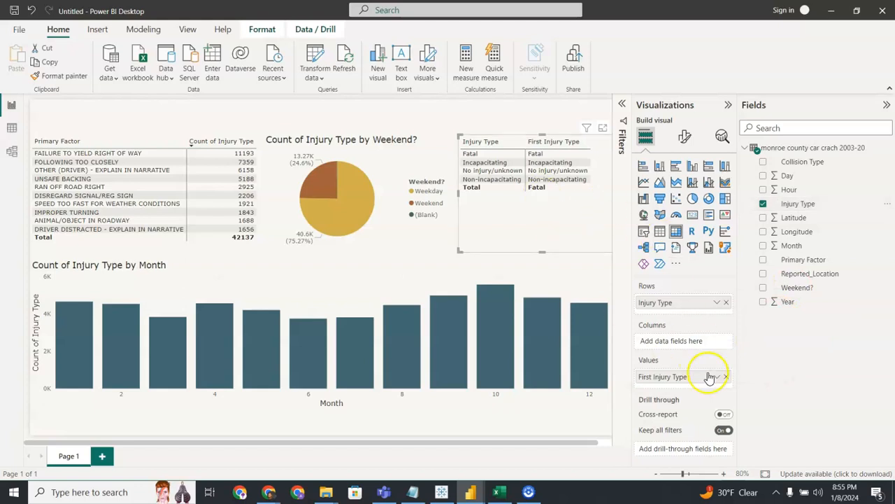
pyautogui.click(715, 378)
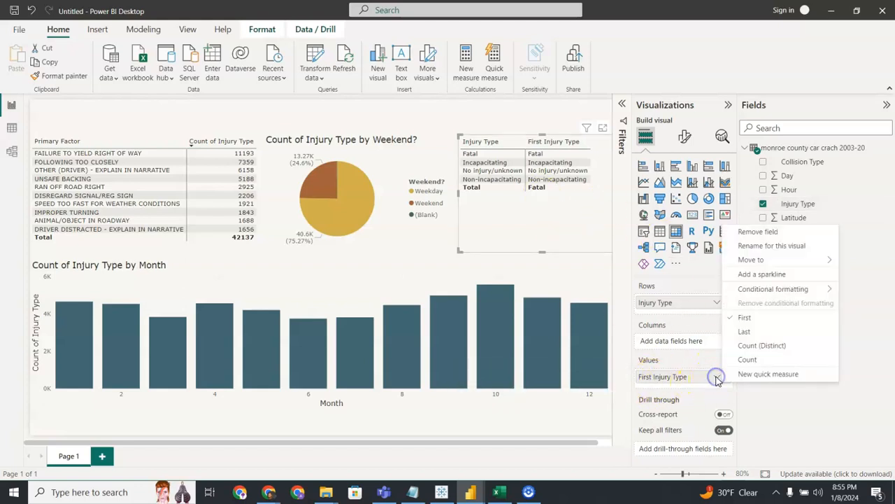
pyautogui.click(745, 361)
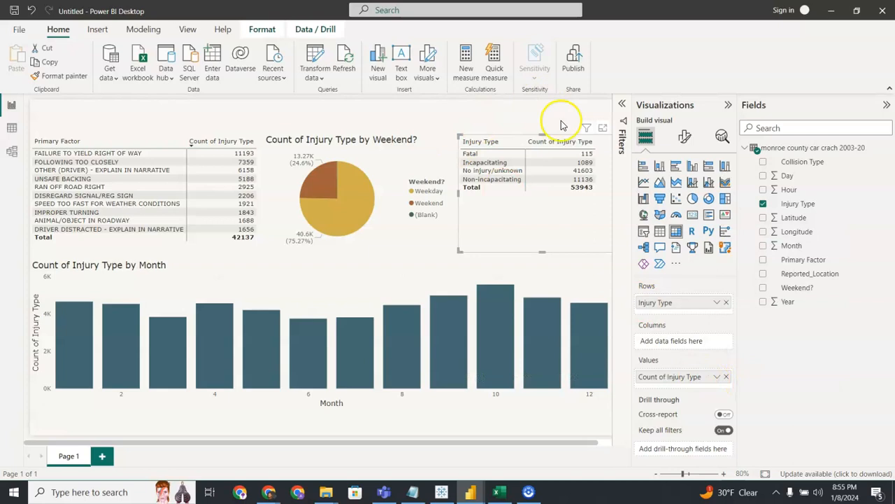
pyautogui.click(566, 141)
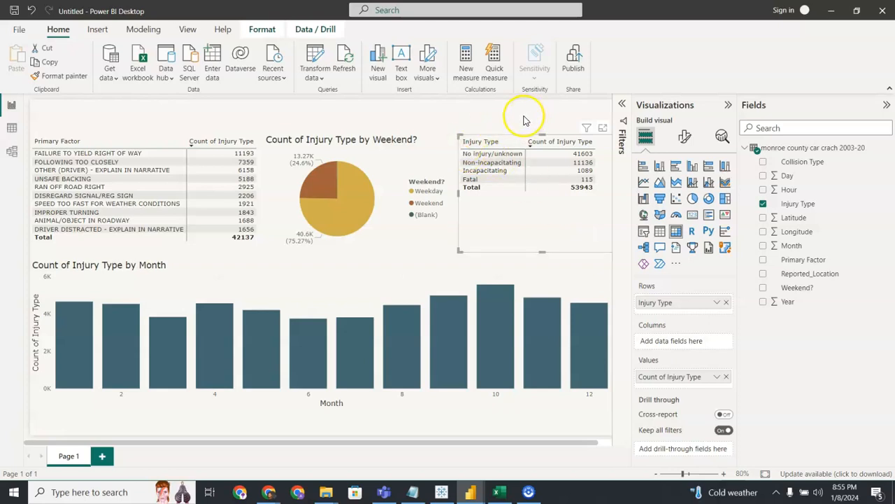
pyautogui.click(490, 111)
# Insert a text box and shape it into a wide, shallow title strip above the visuals.
pyautogui.click(401, 61)
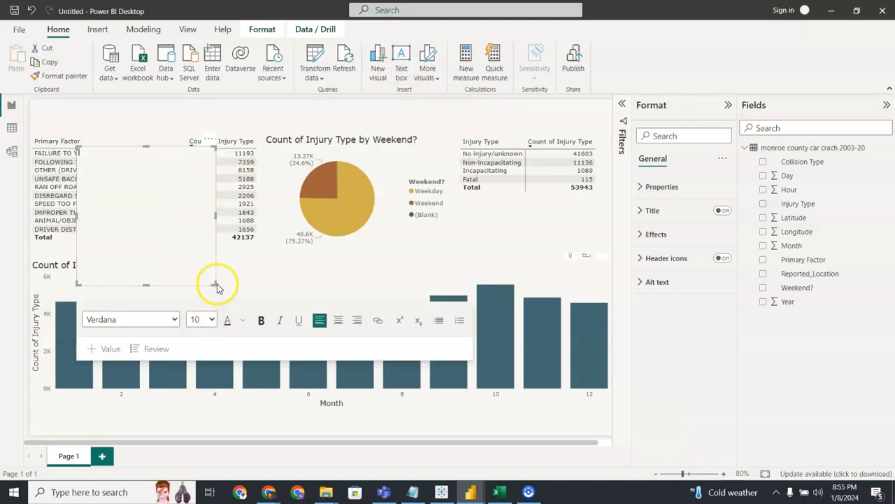
pyautogui.moveTo(216, 284); pyautogui.dragTo(454, 120)
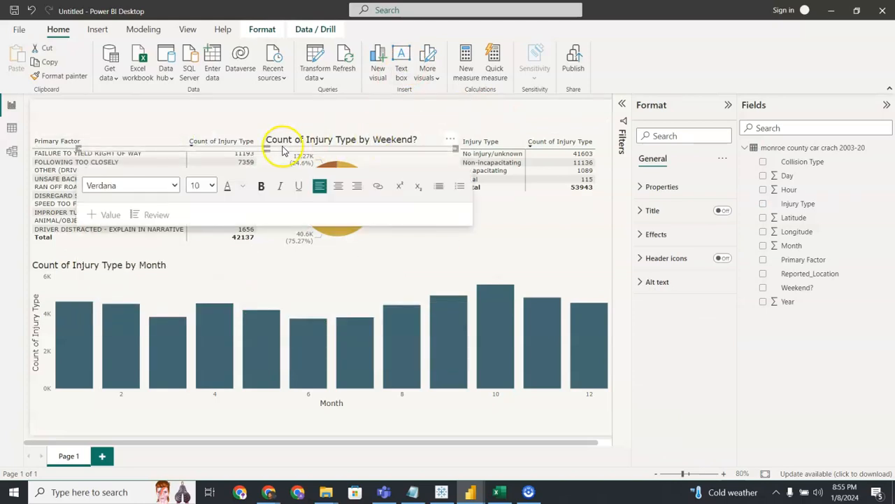
pyautogui.moveTo(273, 150); pyautogui.dragTo(277, 113)
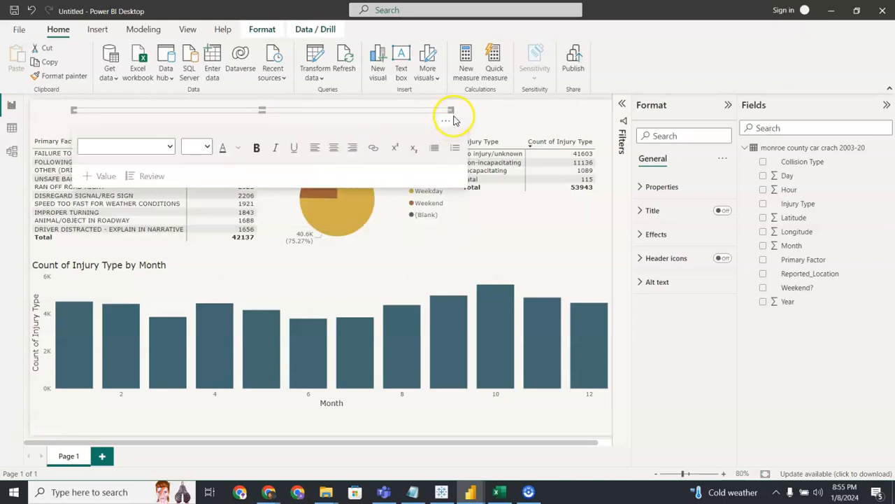
pyautogui.moveTo(451, 110); pyautogui.dragTo(565, 124)
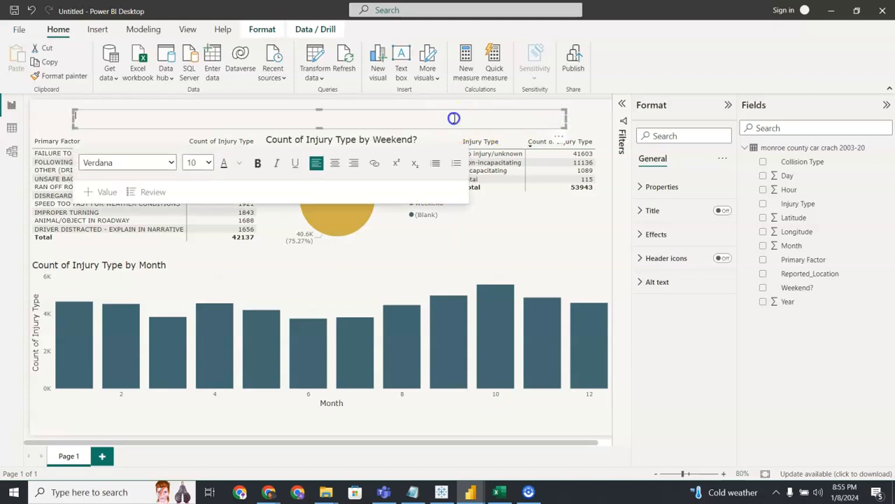
pyautogui.click(529, 124)
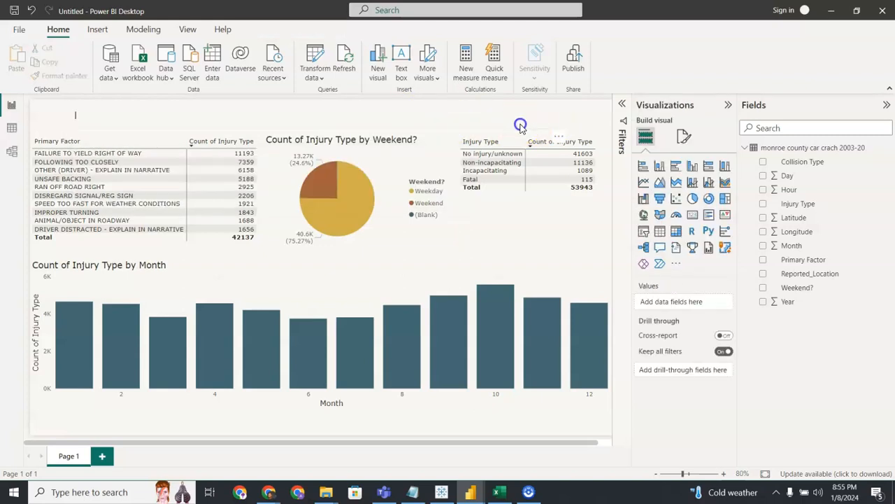
# Enter the title "Car Crashes 2003-2017" in the text box and make it bold, size 20 and centred.
pyautogui.click(518, 115)
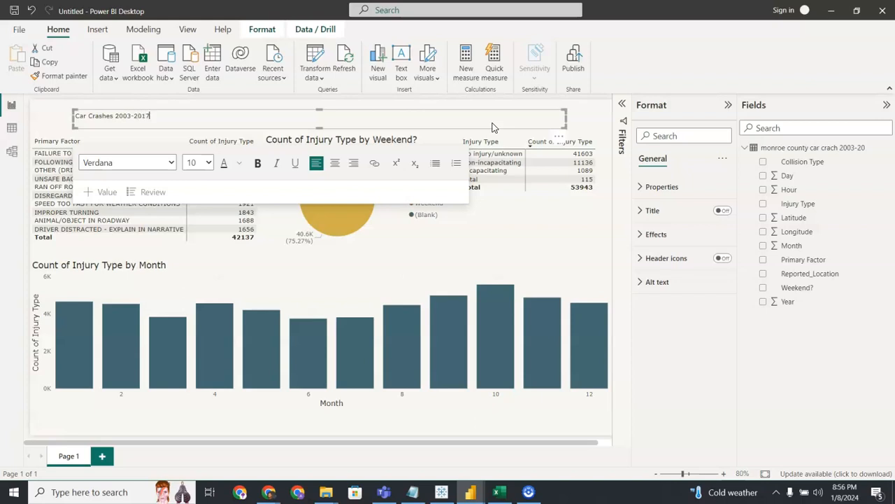
pyautogui.moveTo(180, 116); pyautogui.dragTo(88, 117)
pyautogui.click(257, 162)
pyautogui.click(208, 162)
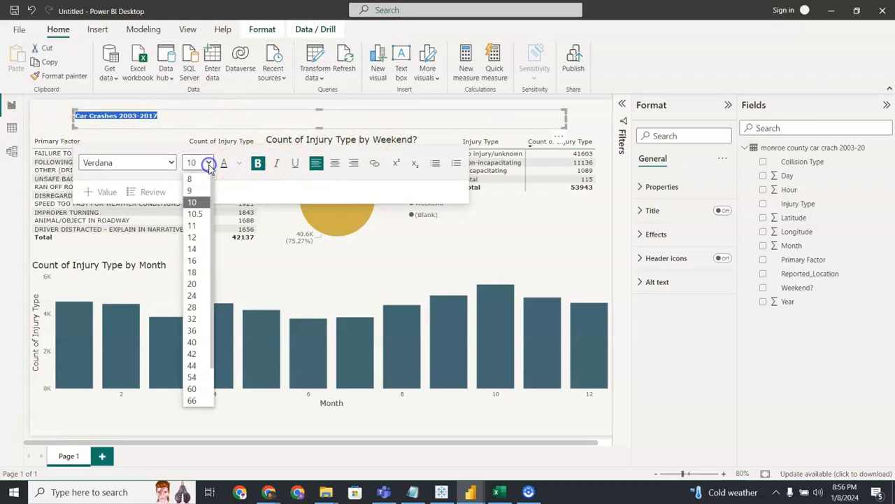
pyautogui.click(191, 283)
pyautogui.click(337, 166)
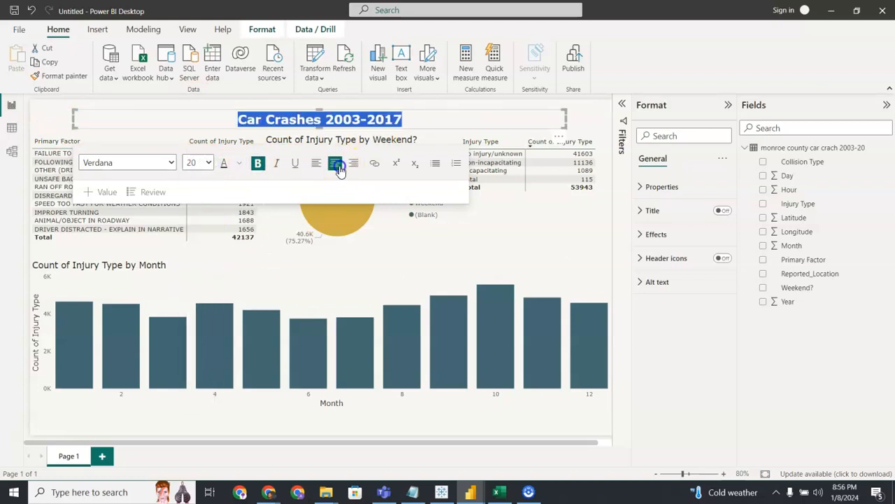
pyautogui.click(577, 114)
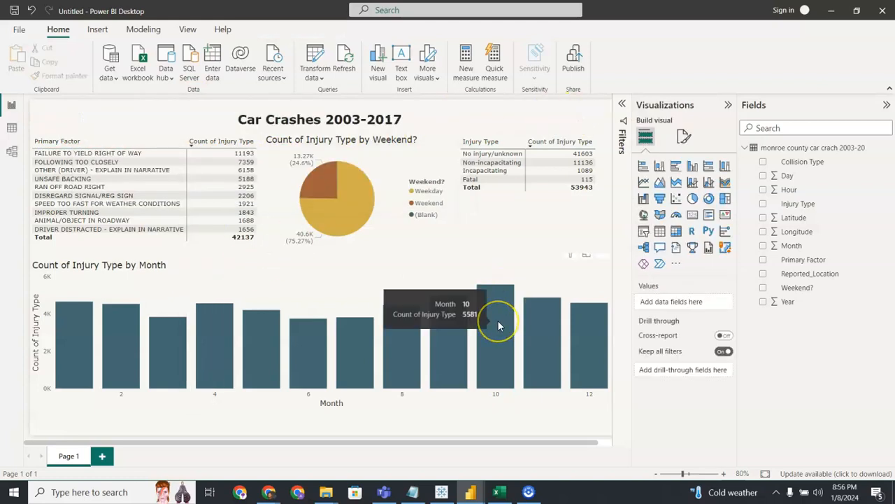